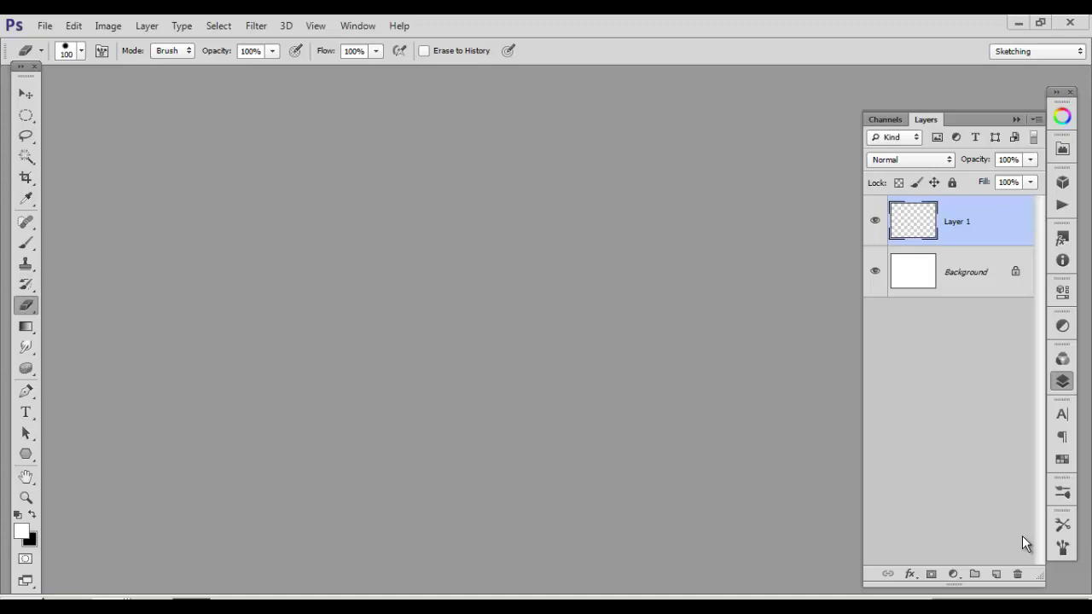
Bring basic-lighting.psd to the front, centre its window and enlarge it to show the full page
mouse_move(109, 610)
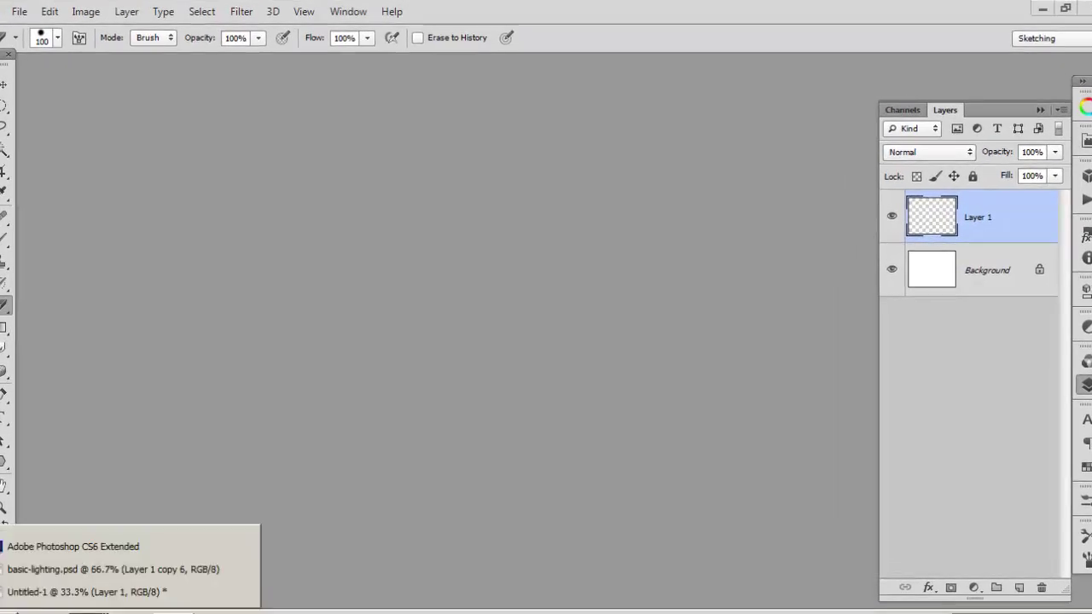
left_click(100, 570)
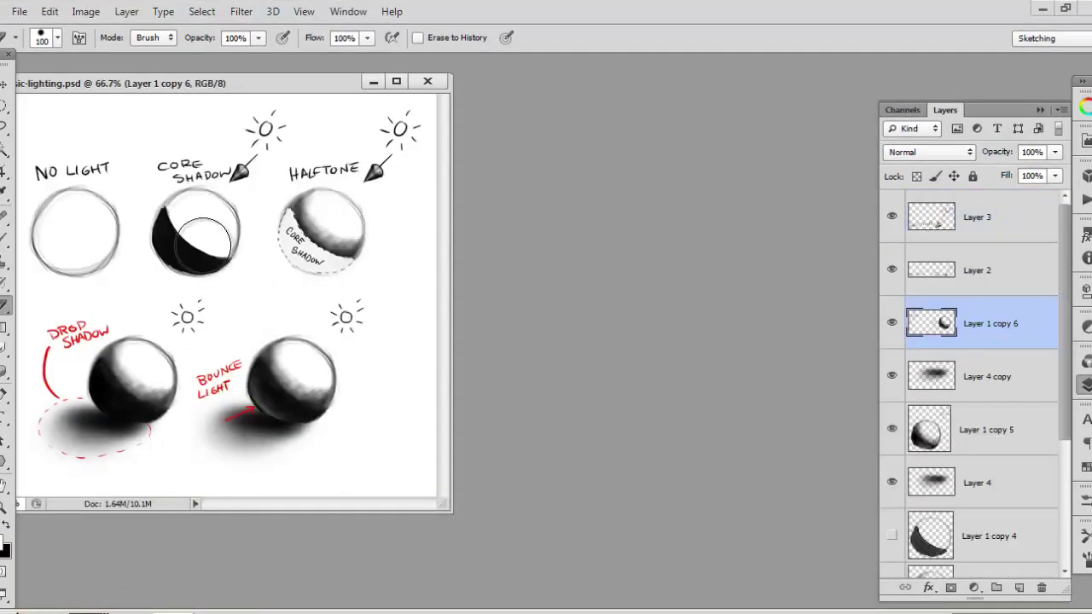
left_click_drag(224, 85, 375, 97)
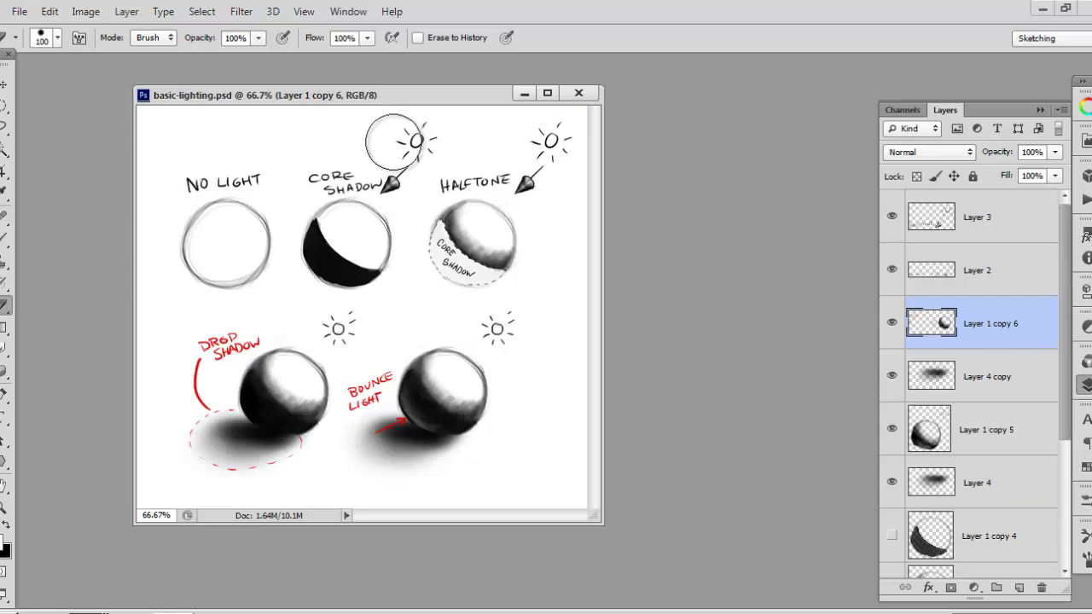
left_click_drag(595, 530, 805, 596)
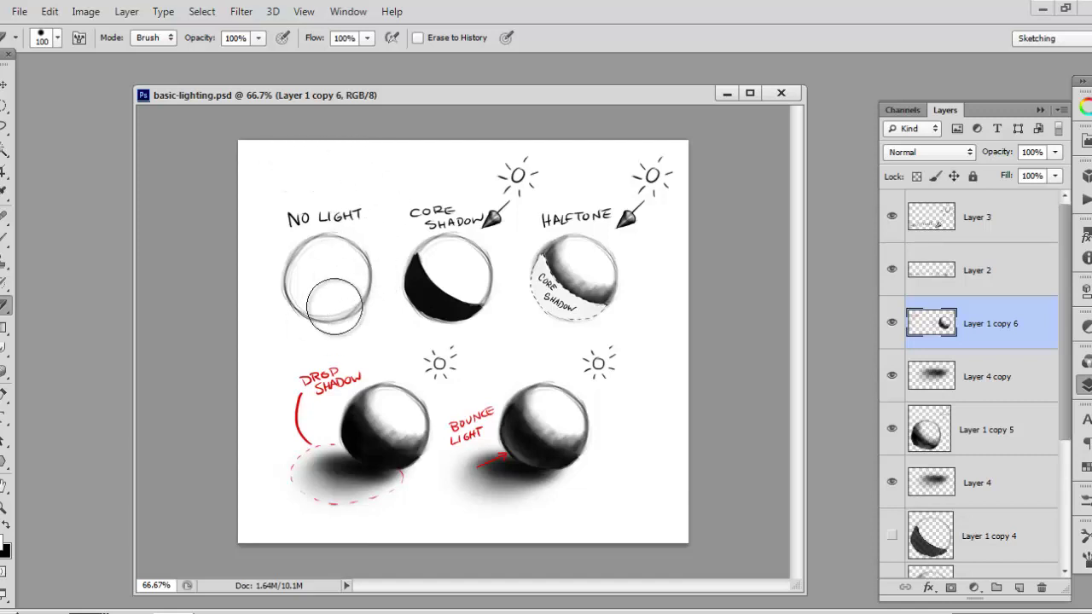
Shrink the brush slightly and add a new empty Layer 5
key("bracketleft")
key("bracketleft")
key("bracketleft")
key("bracketleft")
key("bracketleft")
key("bracketleft")
key("bracketleft")
key("bracketleft")
key("bracketleft")
key("bracketleft")
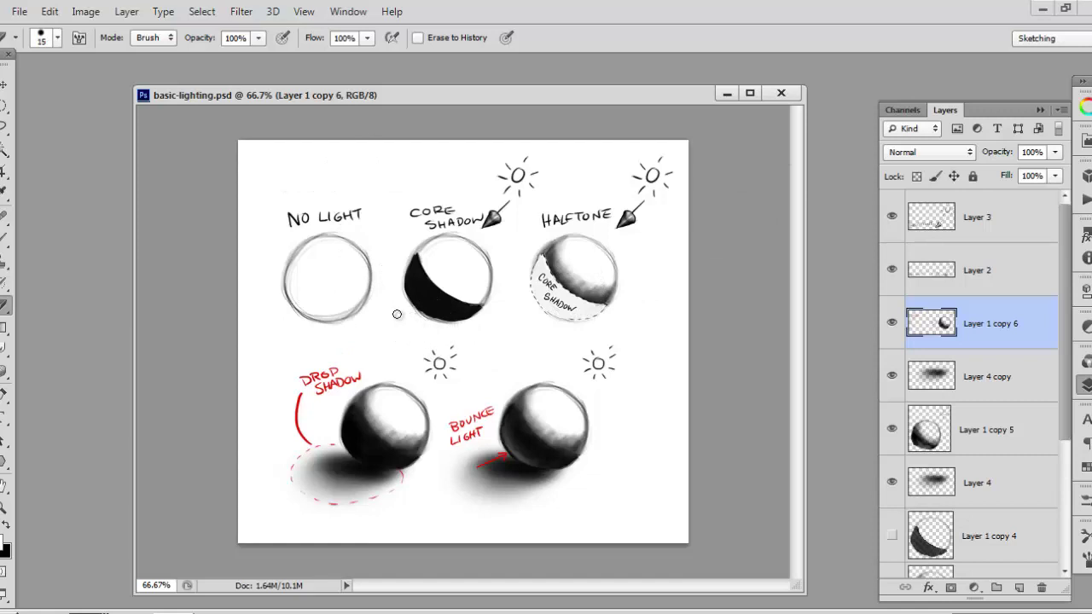
key("ctrl+shift+n")
key("Return")
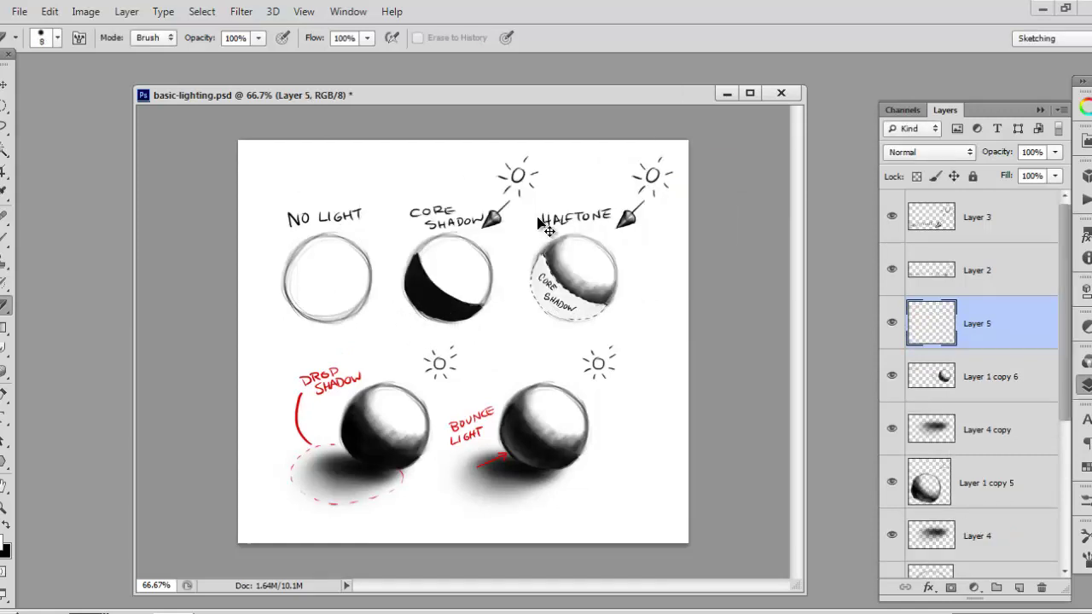
Pick a Brush preset and set the foreground colour to orange ff6000
key("b")
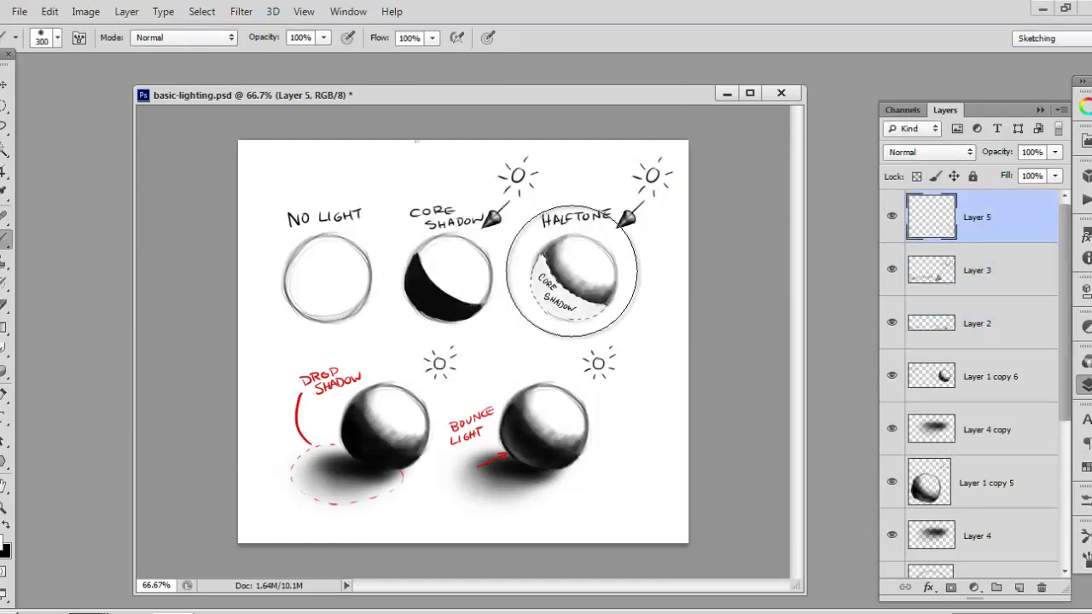
right_click(580, 167)
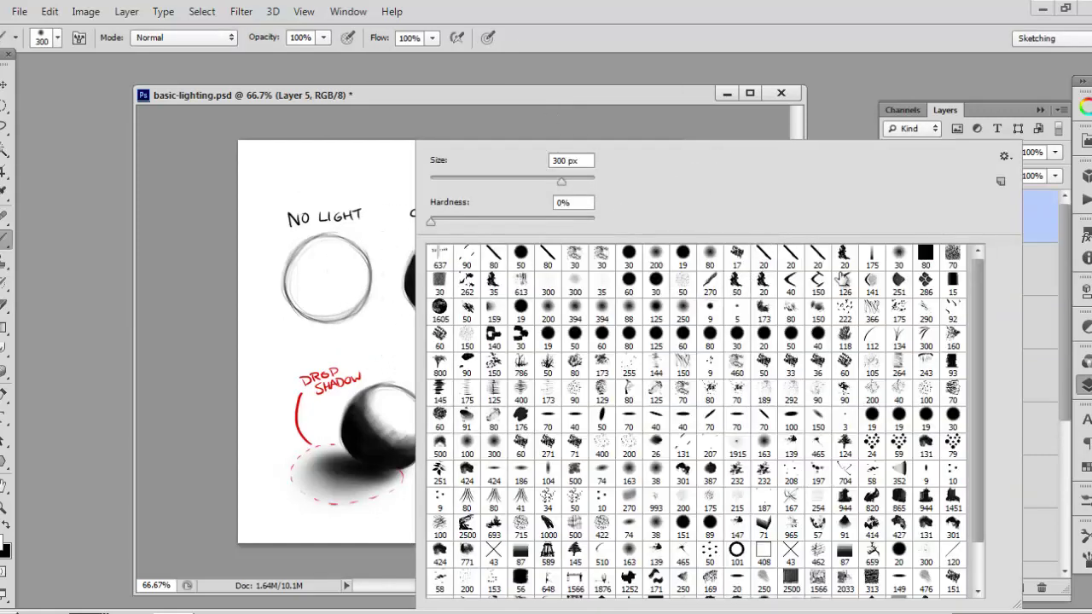
double_click(520, 307)
left_click(4, 547)
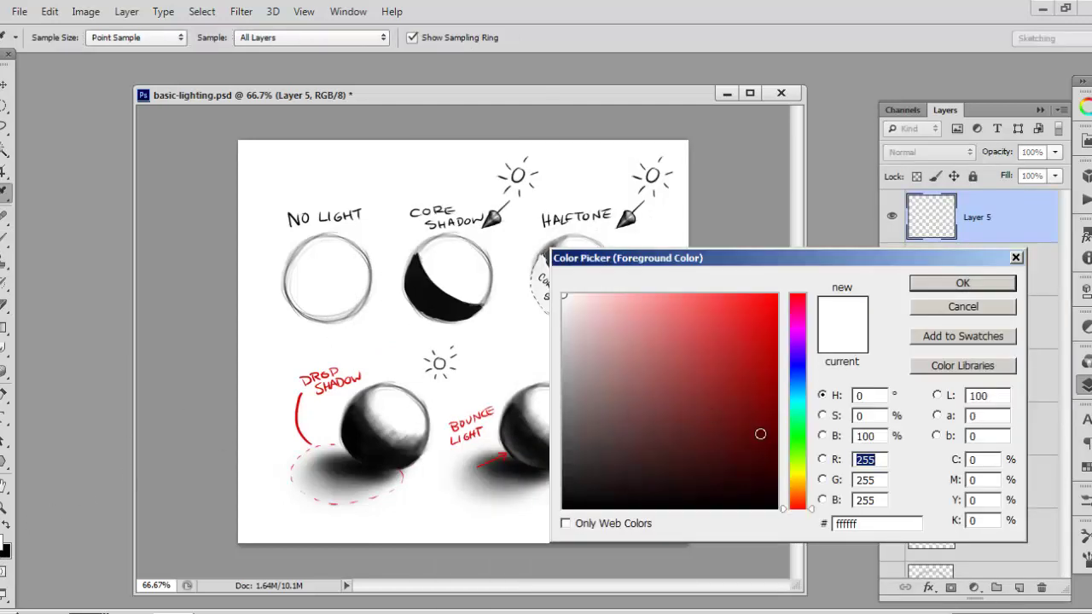
left_click(796, 419)
left_click_drag(796, 425, 796, 495)
left_click(777, 294)
left_click(955, 290)
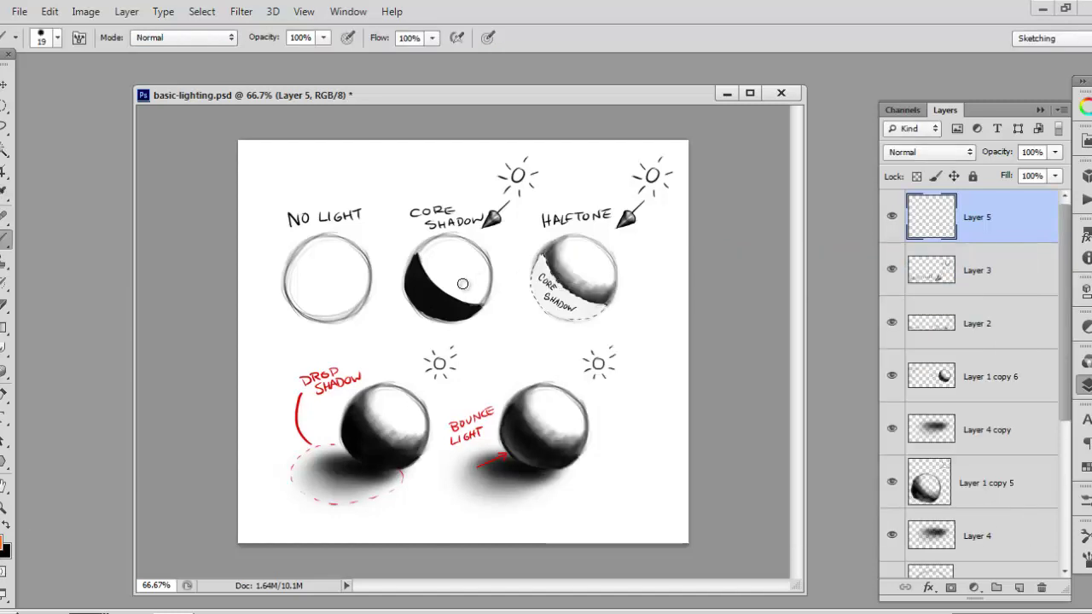
Paint an orange arc along the Core Shadow sphere's shadow edge, extending it with curving strokes
mouse_move(418, 238)
left_mouse_down()
mouse_move(424, 274)
mouse_move(446, 295)
mouse_move(503, 302)
left_mouse_up()
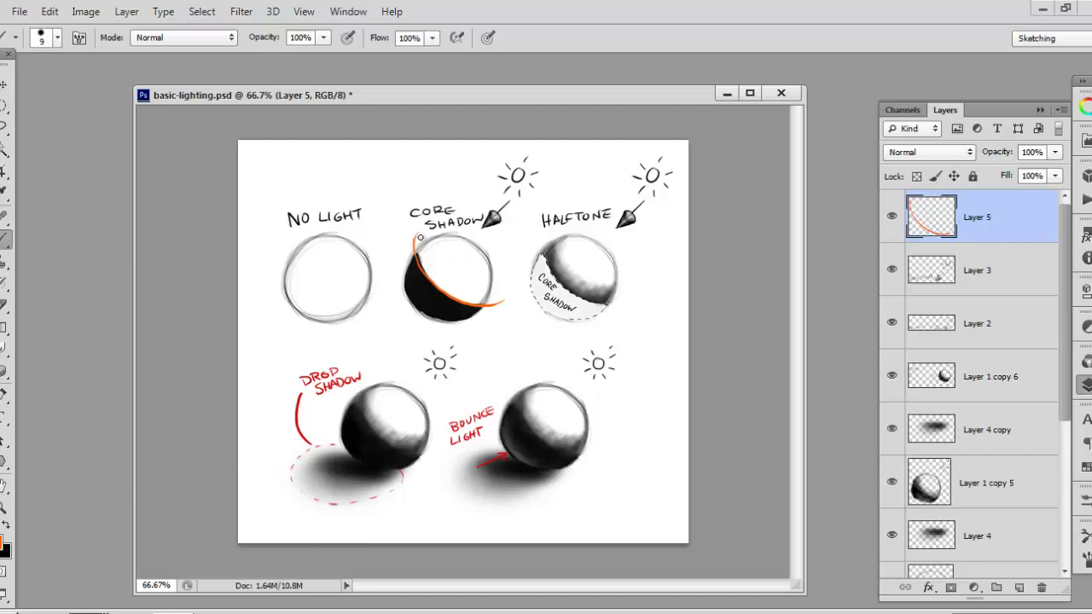
left_click_drag(420, 238, 415, 229)
mouse_move(500, 304)
left_mouse_down()
mouse_move(458, 247)
mouse_move(418, 230)
mouse_move(447, 234)
mouse_move(504, 282)
mouse_move(502, 301)
mouse_move(412, 247)
mouse_move(504, 289)
mouse_move(413, 253)
mouse_move(488, 303)
mouse_move(393, 213)
mouse_move(404, 245)
left_mouse_up()
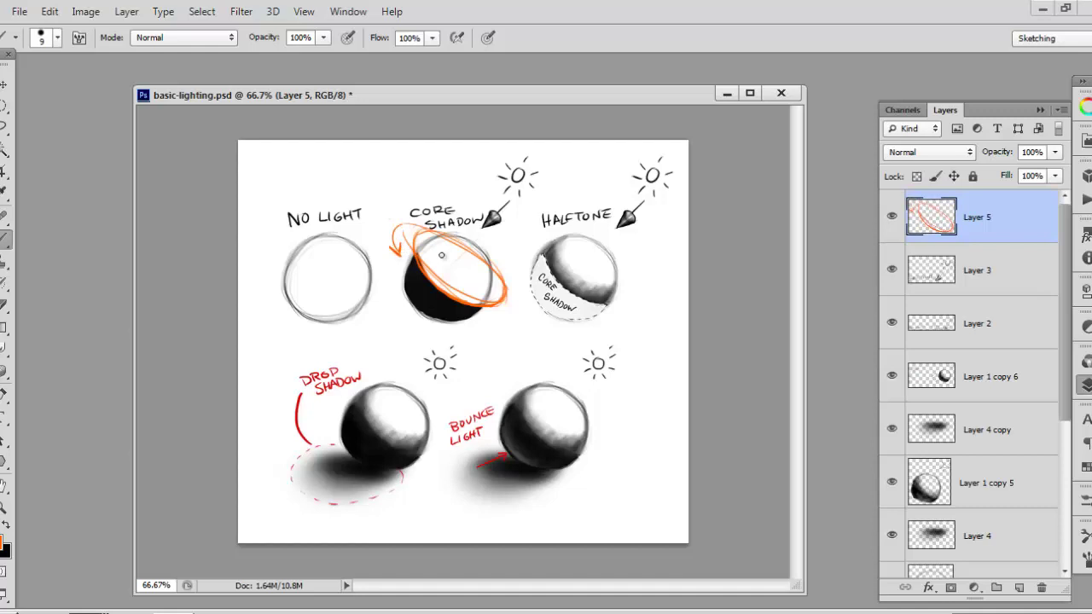
Erase the orange ellipse and arrow from the Core Shadow sphere with a size-40 eraser
key("e")
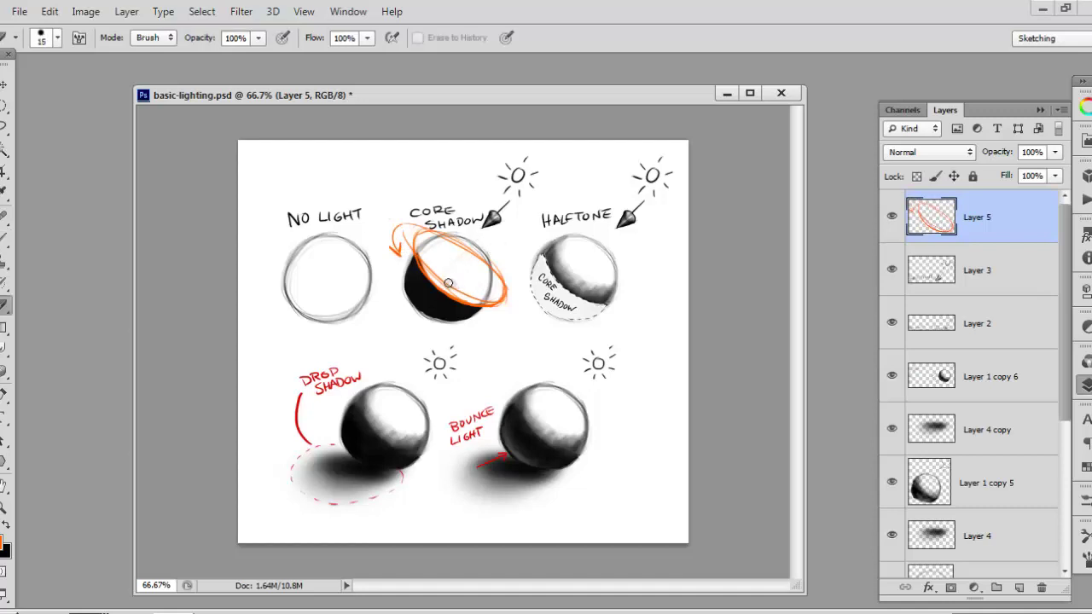
key("bracketright")
key("bracketright")
key("bracketright")
mouse_move(430, 271)
left_mouse_down()
mouse_move(377, 220)
mouse_move(430, 271)
mouse_move(492, 300)
mouse_move(487, 244)
mouse_move(498, 305)
mouse_move(409, 302)
left_mouse_up()
Repaint an orange core-shadow stroke and a straight line across the No Light sphere
key("b")
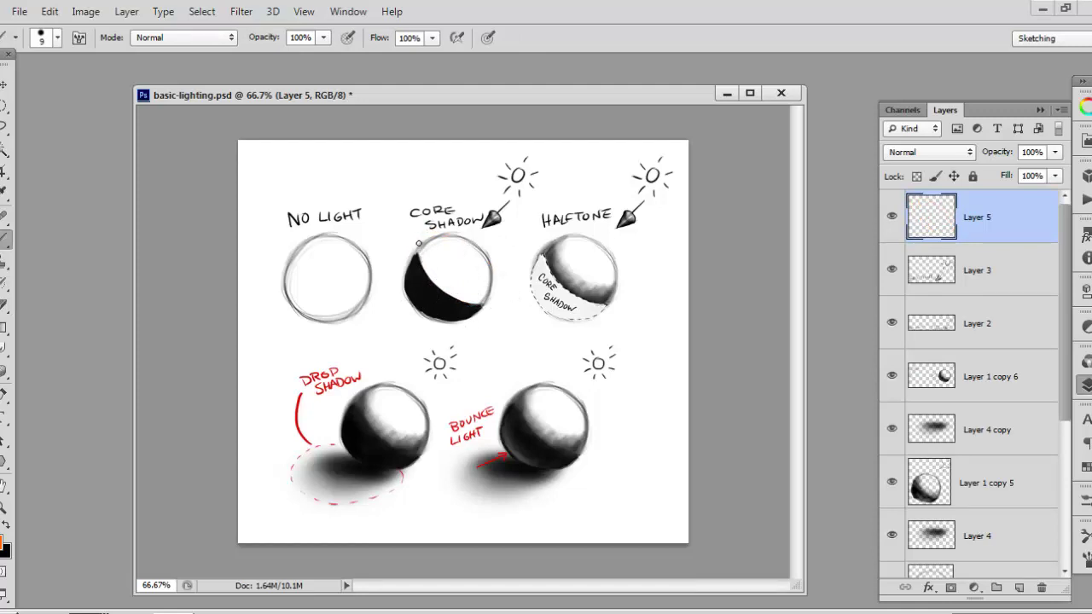
mouse_move(419, 244)
left_mouse_down()
mouse_move(415, 258)
mouse_move(441, 292)
mouse_move(488, 304)
left_mouse_up()
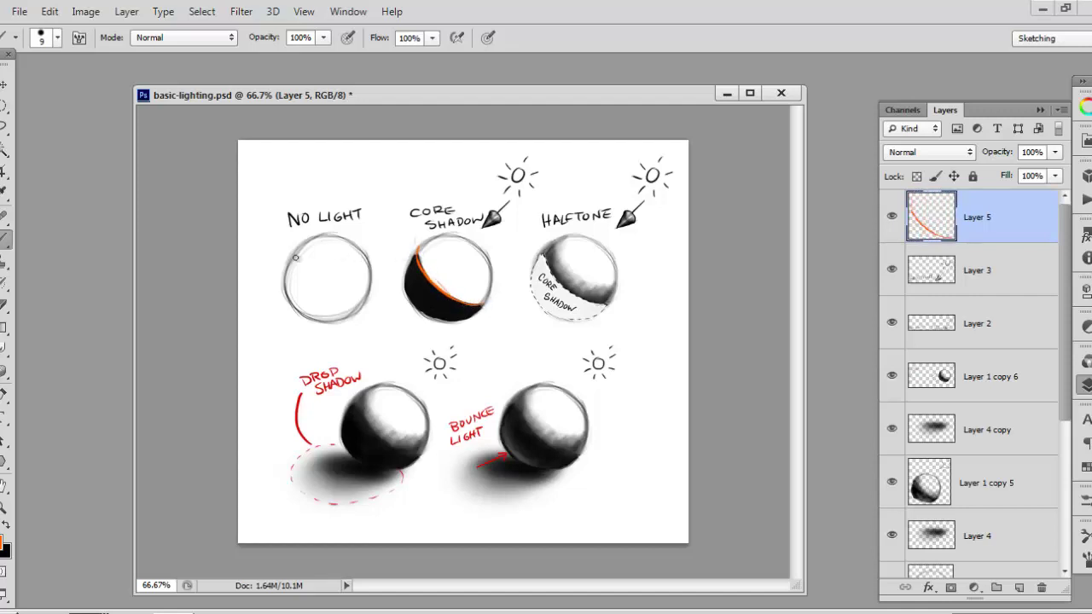
left_click_drag(275, 241, 301, 259)
left_click(395, 324, "shift")
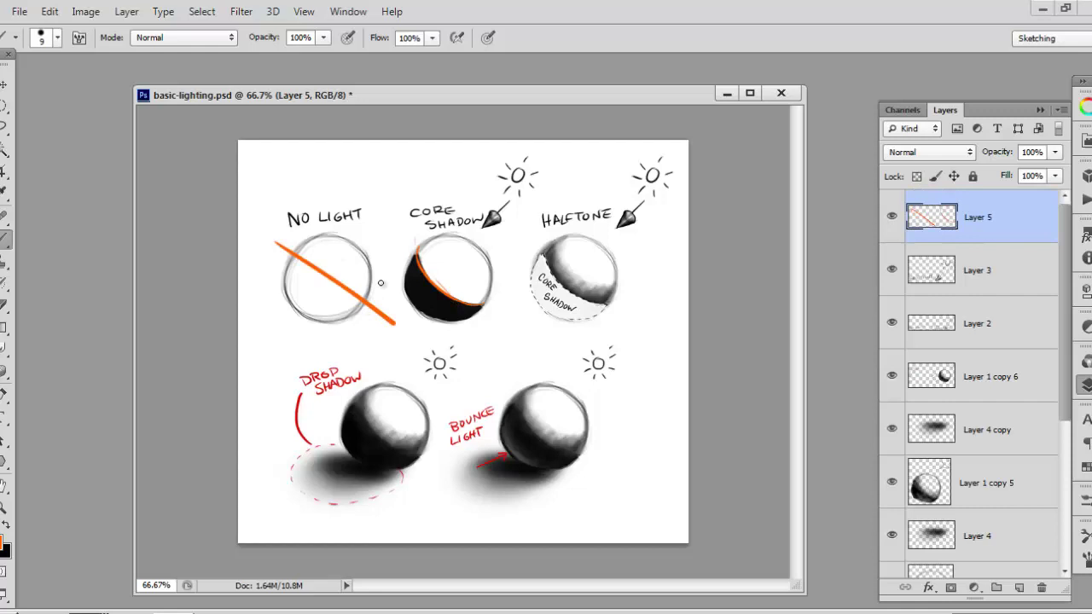
Delete the annotated layer and create a fresh empty Layer 5
key("Delete")
key("ctrl+shift+n")
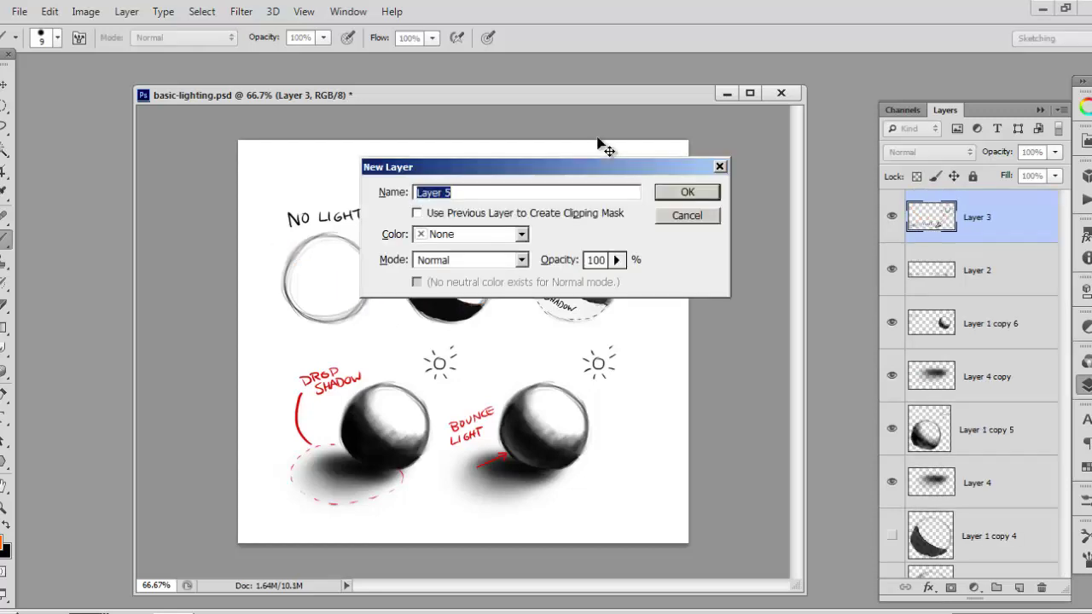
key("Return")
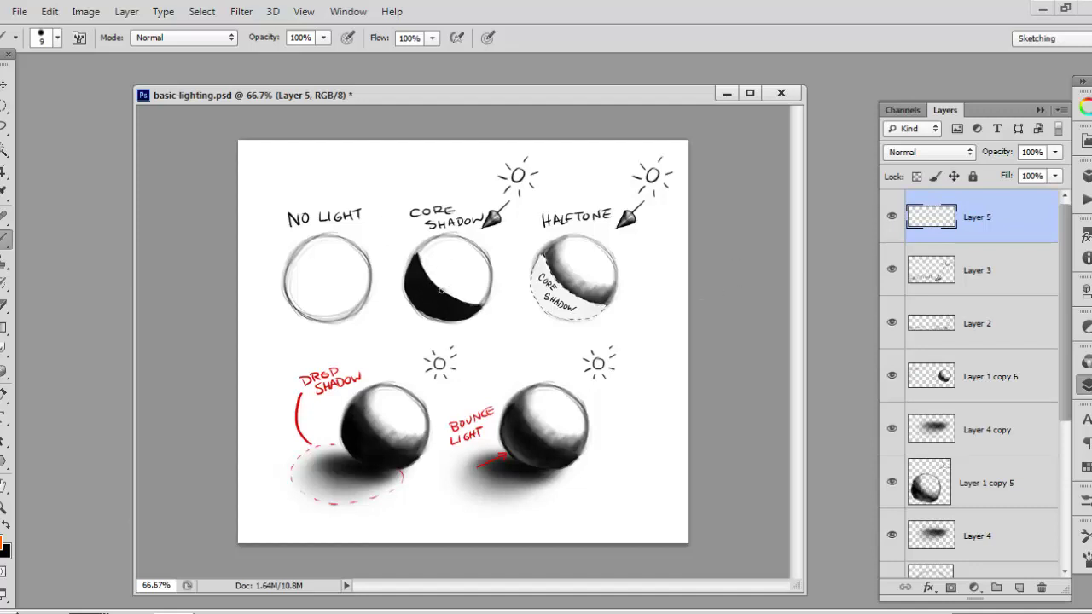
Trace the Core Shadow and Halftone spheres' shadow edges in orange, erasing a stray ring
left_click_drag(416, 245, 459, 291)
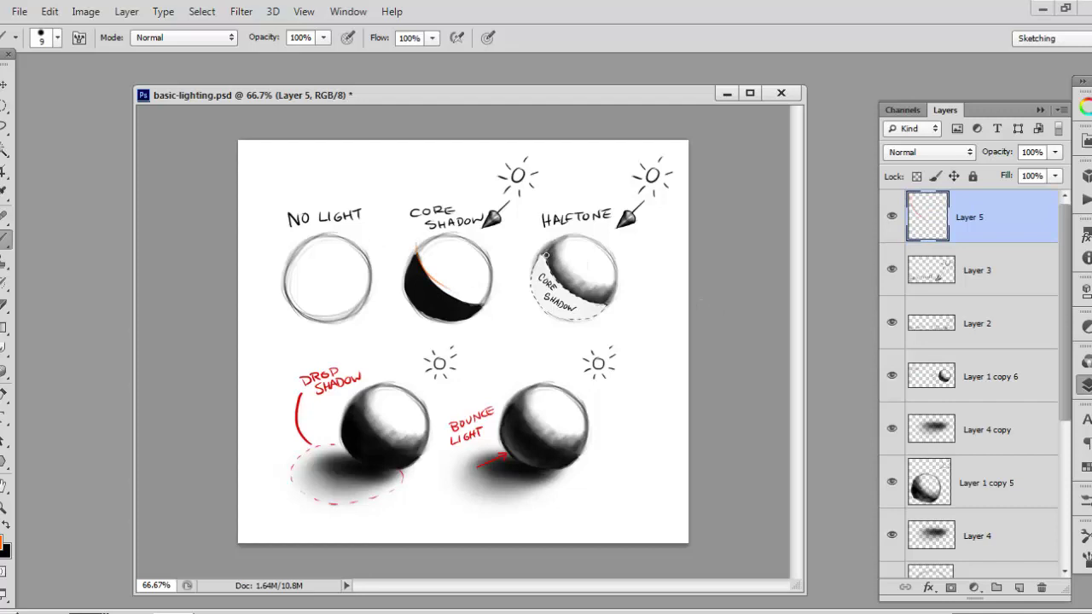
mouse_move(540, 239)
left_mouse_down()
mouse_move(572, 297)
mouse_move(621, 304)
left_mouse_up()
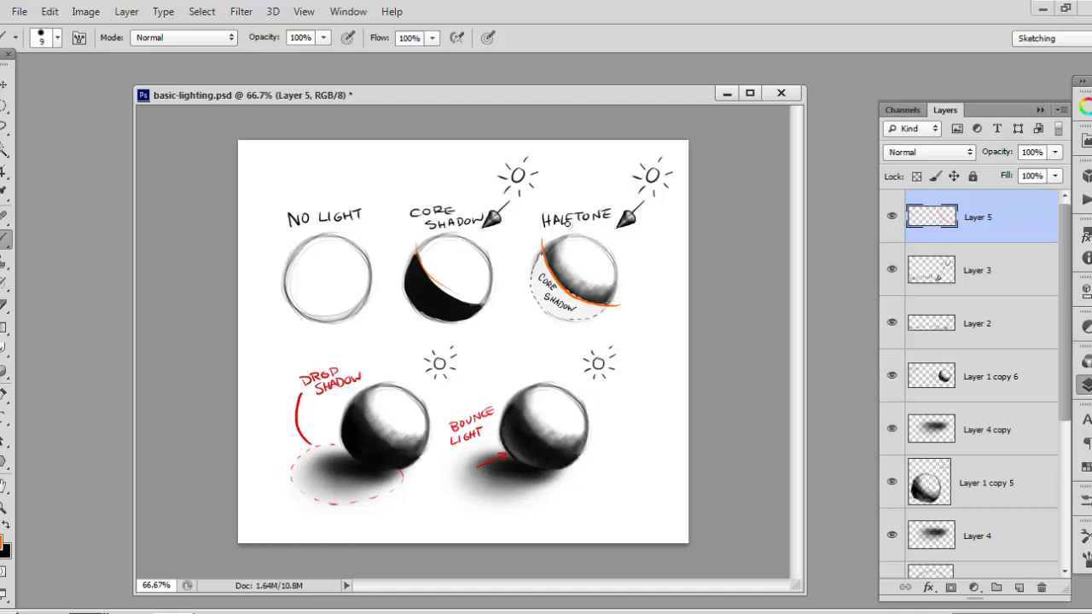
mouse_move(541, 240)
left_mouse_down()
mouse_move(577, 300)
mouse_move(610, 312)
mouse_move(628, 305)
mouse_move(535, 249)
mouse_move(562, 241)
mouse_move(627, 298)
mouse_move(553, 236)
mouse_move(614, 326)
mouse_move(603, 290)
mouse_move(559, 275)
mouse_move(647, 313)
mouse_move(593, 307)
left_mouse_up()
key("e")
key("b")
mouse_move(542, 252)
left_mouse_down()
mouse_move(600, 306)
mouse_move(566, 288)
mouse_move(595, 258)
mouse_move(587, 287)
mouse_move(616, 297)
mouse_move(556, 236)
mouse_move(537, 250)
mouse_move(548, 260)
mouse_move(564, 237)
left_mouse_up()
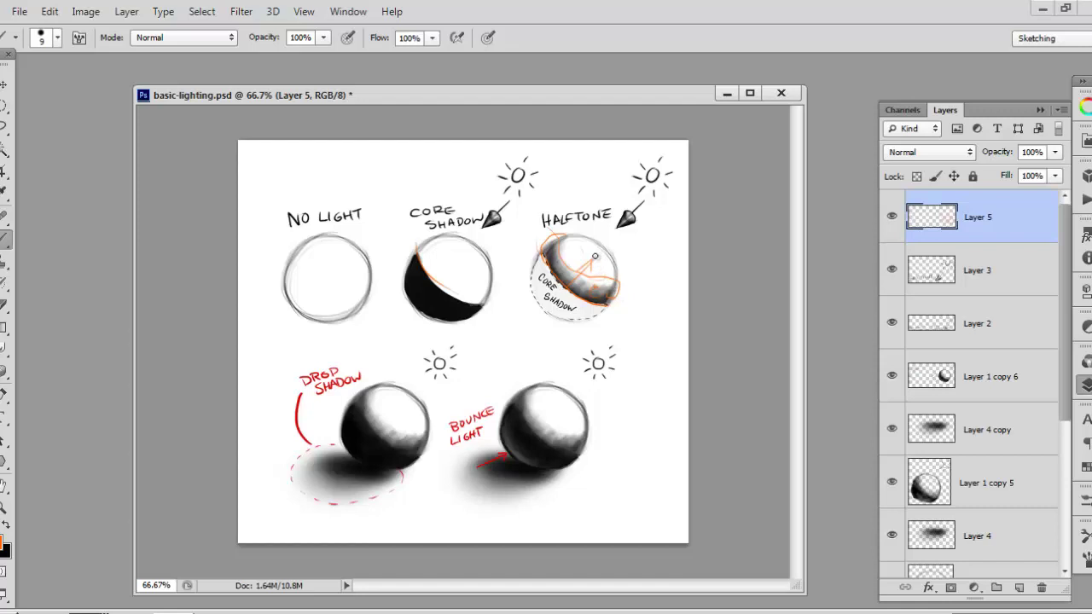
Erase the orange outline from the Halftone sphere, then return to the Brush
key("e")
mouse_move(583, 263)
left_mouse_down()
mouse_move(556, 260)
mouse_move(567, 278)
mouse_move(533, 247)
mouse_move(553, 224)
left_mouse_up()
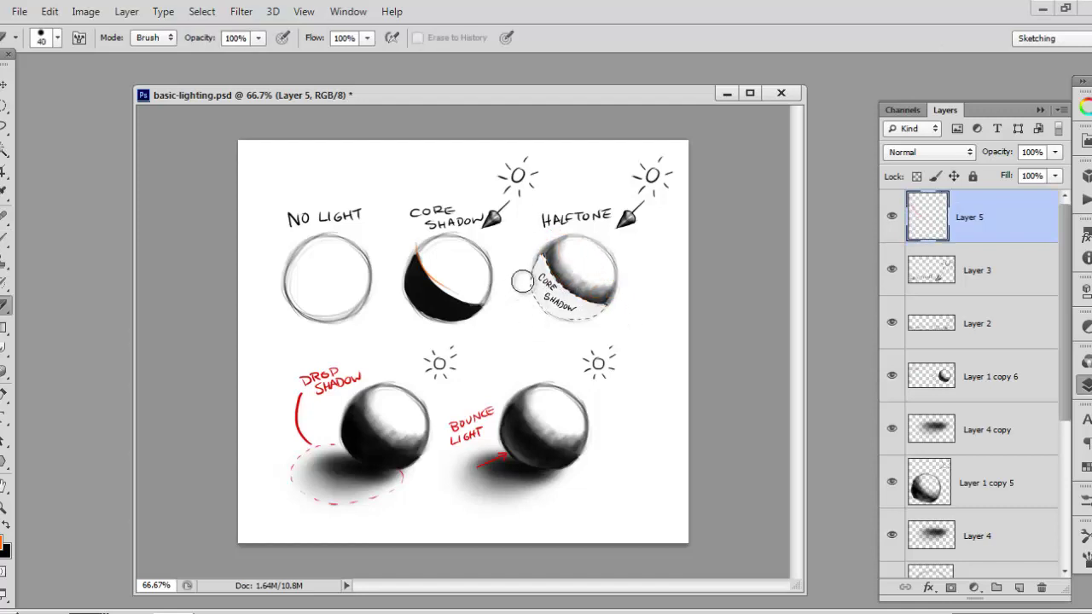
key("b")
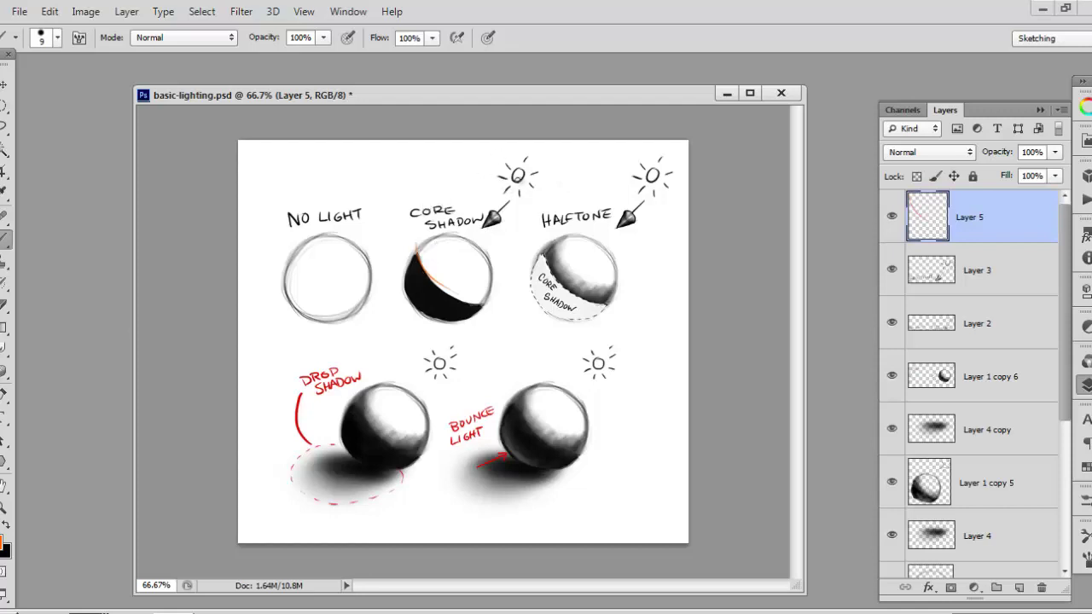
Paint orange edge lines on the Core Shadow and Halftone spheres plus two arrows toward the light
mouse_move(418, 255)
left_mouse_down()
mouse_move(437, 283)
mouse_move(497, 305)
left_mouse_up()
mouse_move(543, 247)
left_mouse_down()
mouse_move(563, 290)
mouse_move(624, 309)
left_mouse_up()
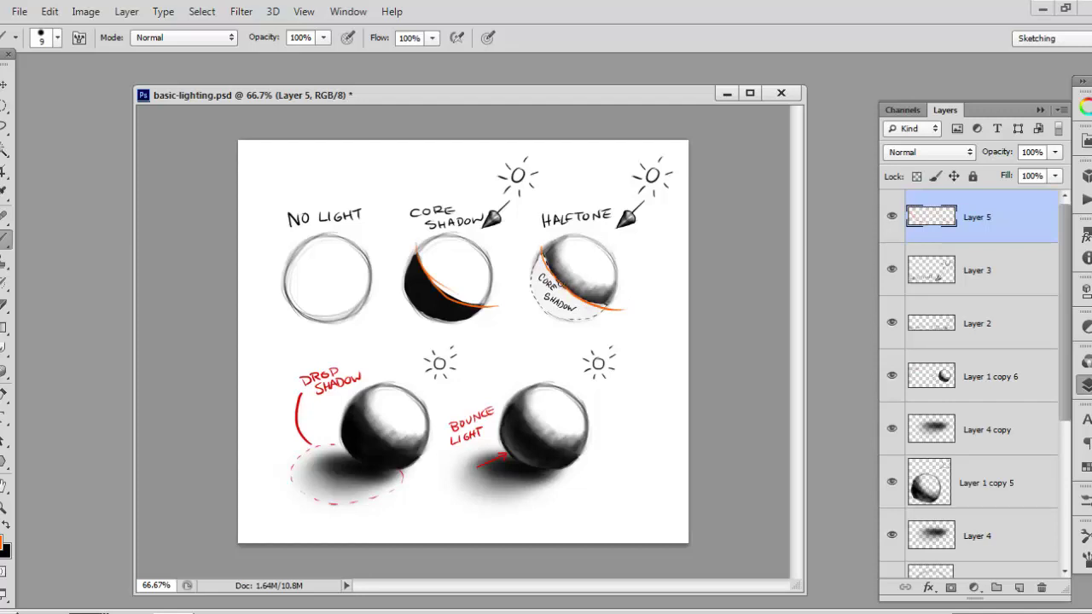
mouse_move(571, 277)
left_mouse_down()
mouse_move(590, 263)
mouse_move(574, 245)
left_mouse_up()
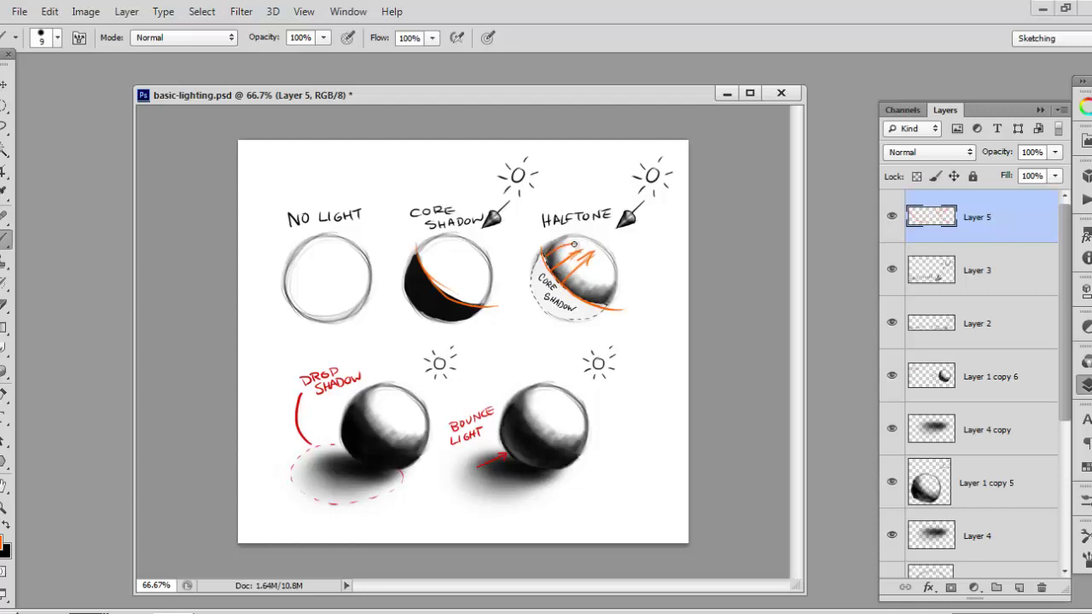
mouse_move(586, 289)
left_mouse_down()
mouse_move(601, 264)
mouse_move(611, 280)
left_mouse_up()
Draw an orange arrow down-left from the Drop Shadow sphere's base and thicken the Core Shadow edge
mouse_move(371, 462)
left_mouse_down()
mouse_move(300, 503)
mouse_move(332, 504)
left_mouse_up()
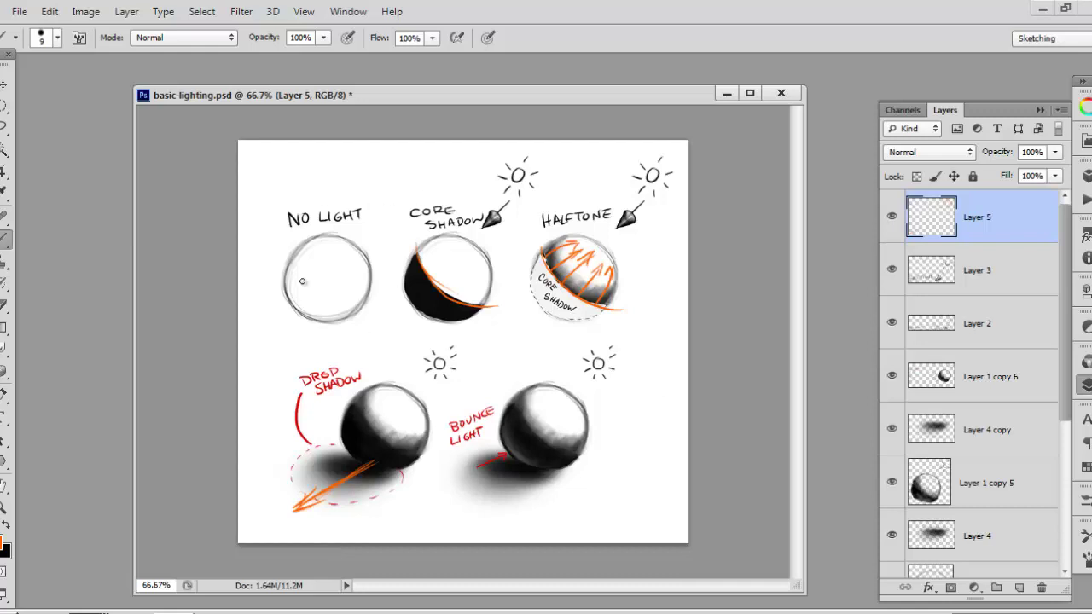
mouse_move(418, 239)
left_mouse_down()
mouse_move(443, 297)
mouse_move(477, 311)
mouse_move(510, 307)
left_mouse_up()
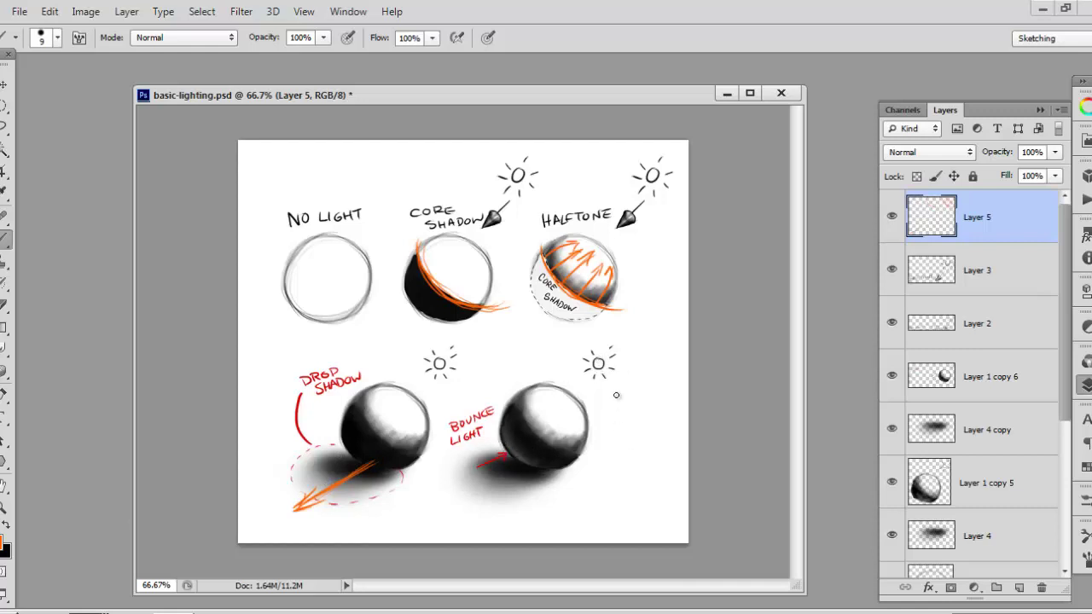
Draw orange rays with an arrowhead from the sun onto the second sphere's right side
left_click_drag(611, 384, 627, 461)
mouse_move(652, 418)
left_mouse_down()
mouse_move(675, 401)
mouse_move(670, 423)
left_mouse_up()
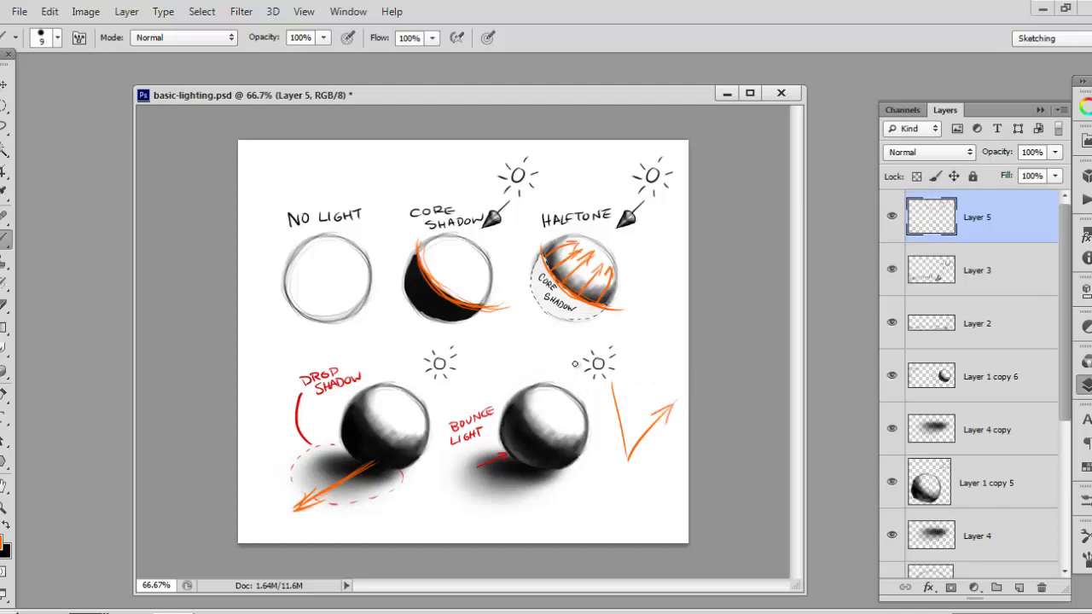
mouse_move(577, 359)
left_mouse_down()
mouse_move(554, 387)
mouse_move(555, 358)
mouse_move(567, 396)
mouse_move(606, 373)
mouse_move(597, 411)
mouse_move(631, 431)
left_mouse_up()
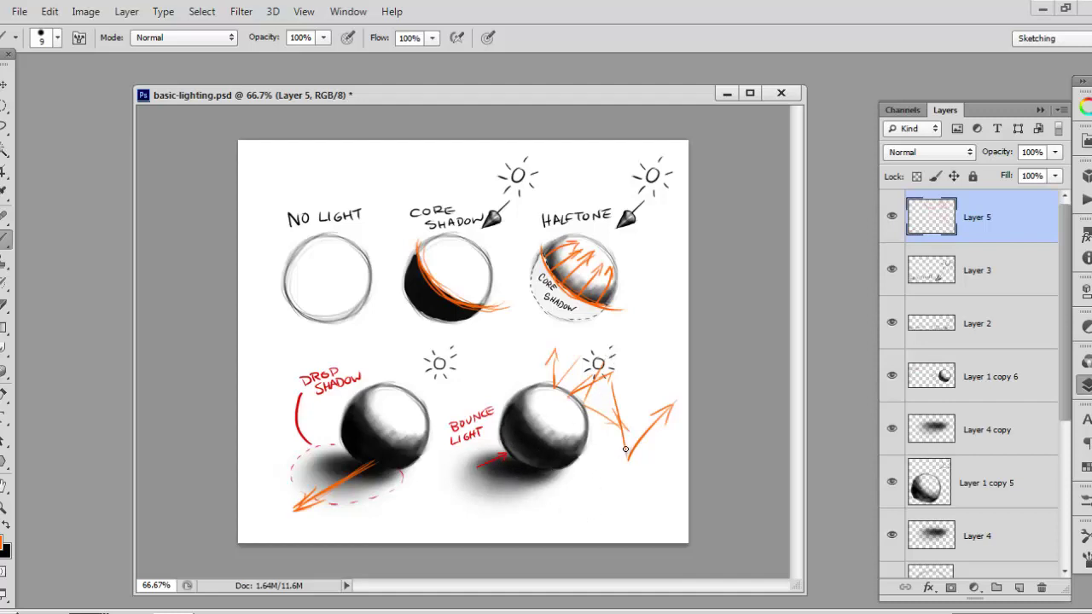
mouse_move(636, 431)
left_mouse_down()
mouse_move(594, 428)
mouse_move(622, 429)
mouse_move(683, 501)
left_mouse_up()
Add a long ray to the lower left, orange ground lines, and two thin rays toward the shadow
mouse_move(503, 431)
left_mouse_down()
mouse_move(454, 437)
mouse_move(362, 522)
mouse_move(427, 515)
left_mouse_up()
mouse_move(575, 544)
left_mouse_down()
mouse_move(514, 512)
mouse_move(457, 518)
mouse_move(541, 516)
mouse_move(444, 511)
mouse_move(683, 517)
left_mouse_up()
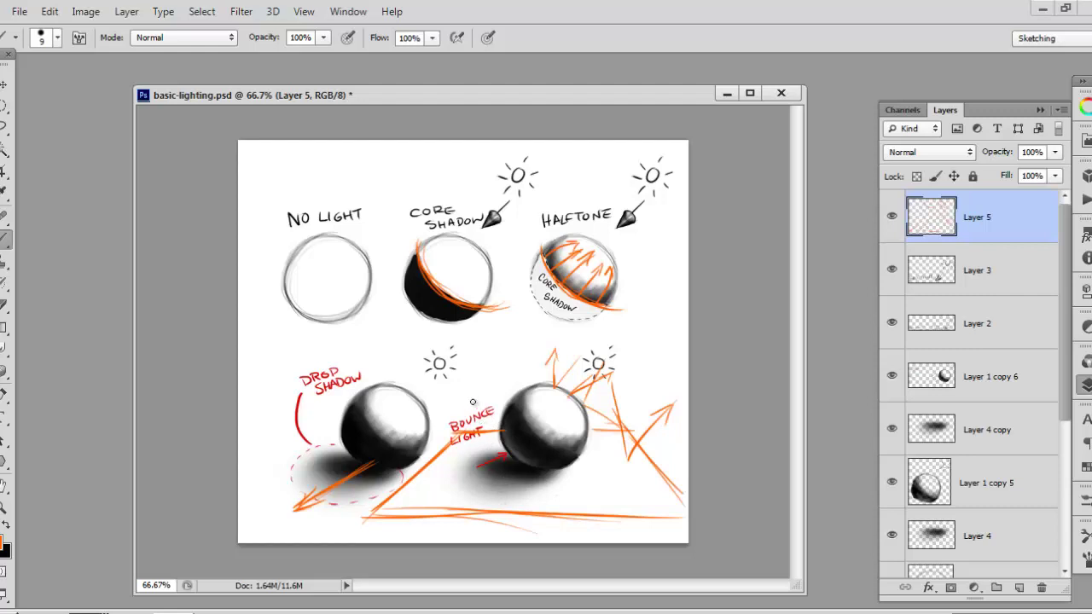
left_click_drag(465, 404, 489, 452)
mouse_move(469, 411)
left_mouse_down()
mouse_move(497, 481)
mouse_move(525, 458)
left_mouse_up()
Zoom in on the Bounce Light sphere and sample its highlight, mid-tone and shadow colours with the Eyedropper
scroll(542, 436, "up", 5)
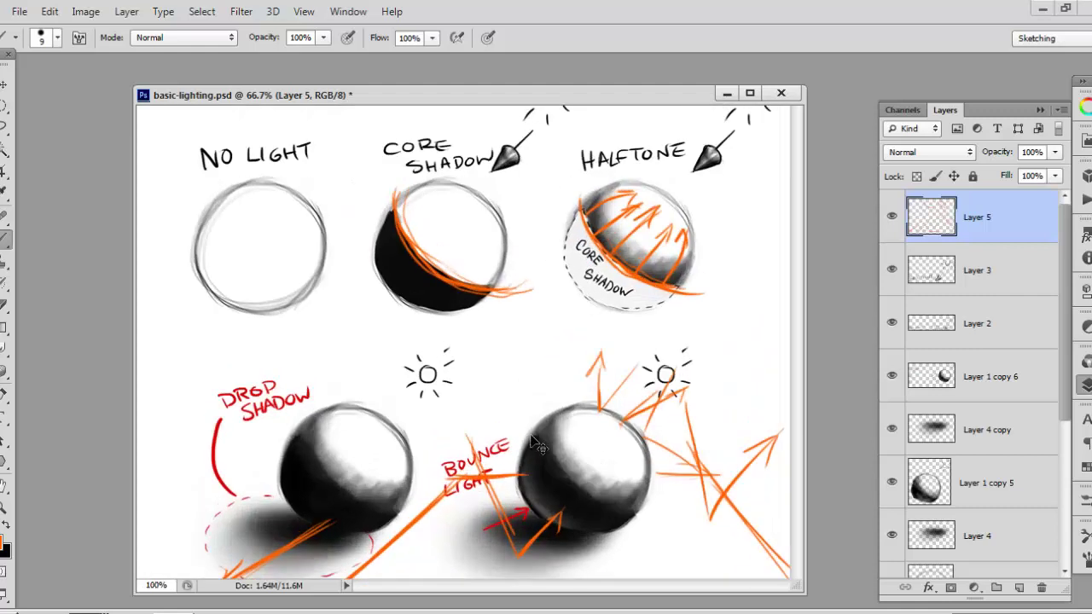
mouse_move(509, 361)
left_mouse_down()
mouse_move(433, 292)
mouse_move(558, 503)
left_mouse_up()
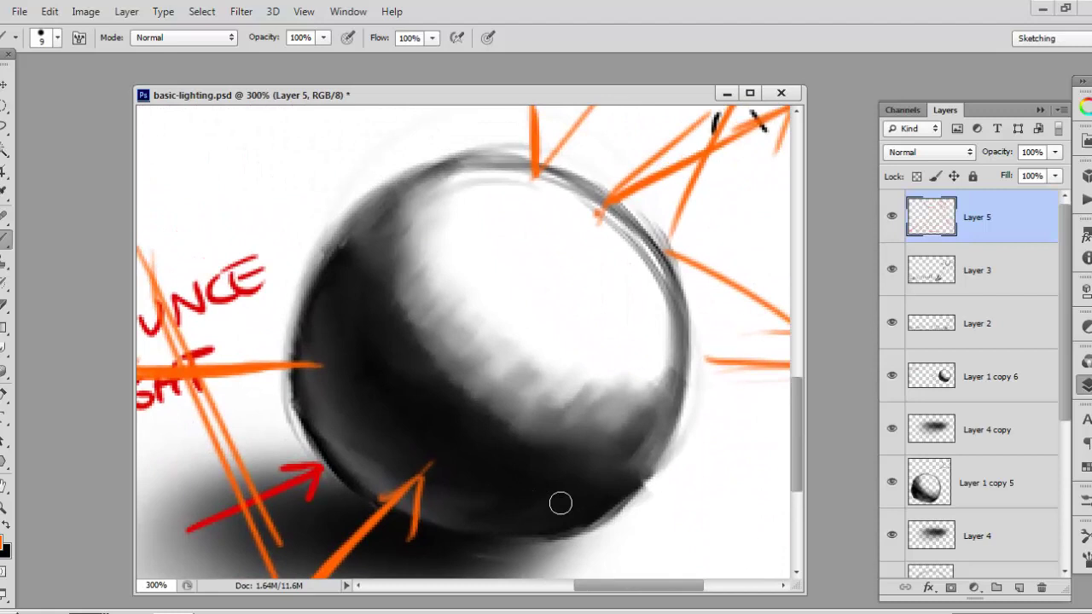
key("i")
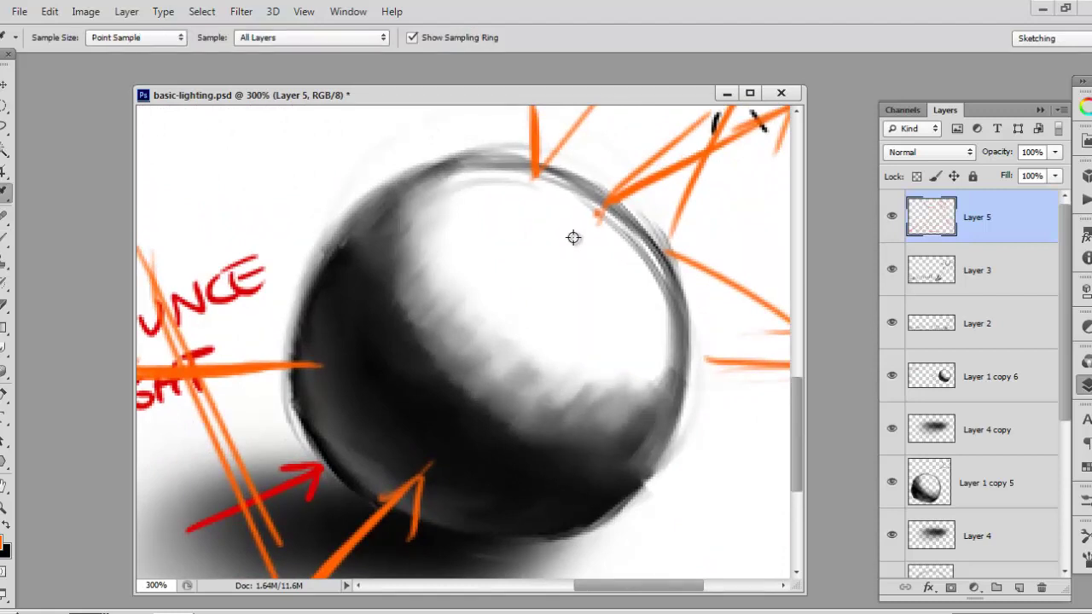
left_click(569, 248)
left_click_drag(569, 247, 444, 363)
left_click_drag(359, 465, 353, 463)
left_click_drag(450, 364, 454, 361)
left_click_drag(580, 227, 580, 228)
left_click_drag(465, 318, 431, 366)
Eyedropper-sample the sphere's lower-left edge, zoom out to 66.7%, then sample the second sphere's shadow
left_click(355, 468)
left_click(320, 432)
key("ctrl+minus")
key("ctrl+minus")
key("ctrl+minus")
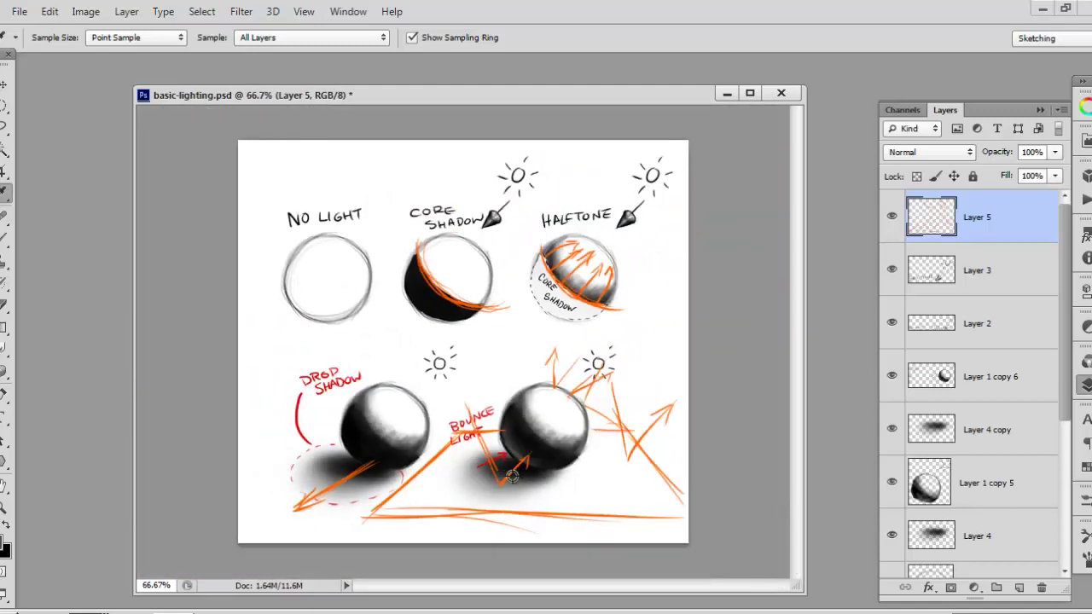
mouse_move(525, 480)
left_mouse_down()
mouse_move(503, 482)
mouse_move(516, 483)
left_mouse_up()
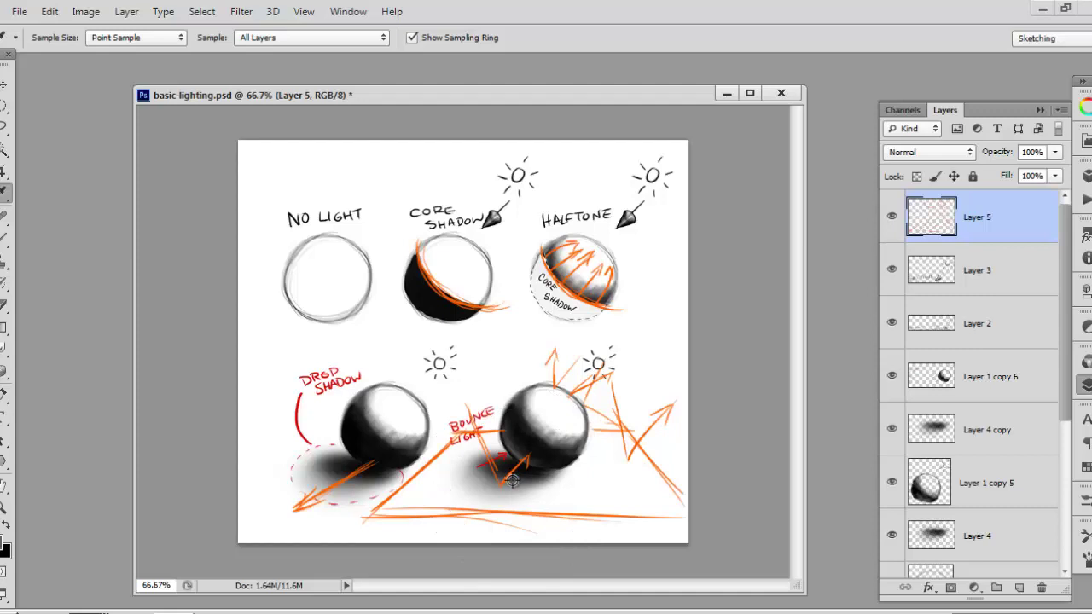